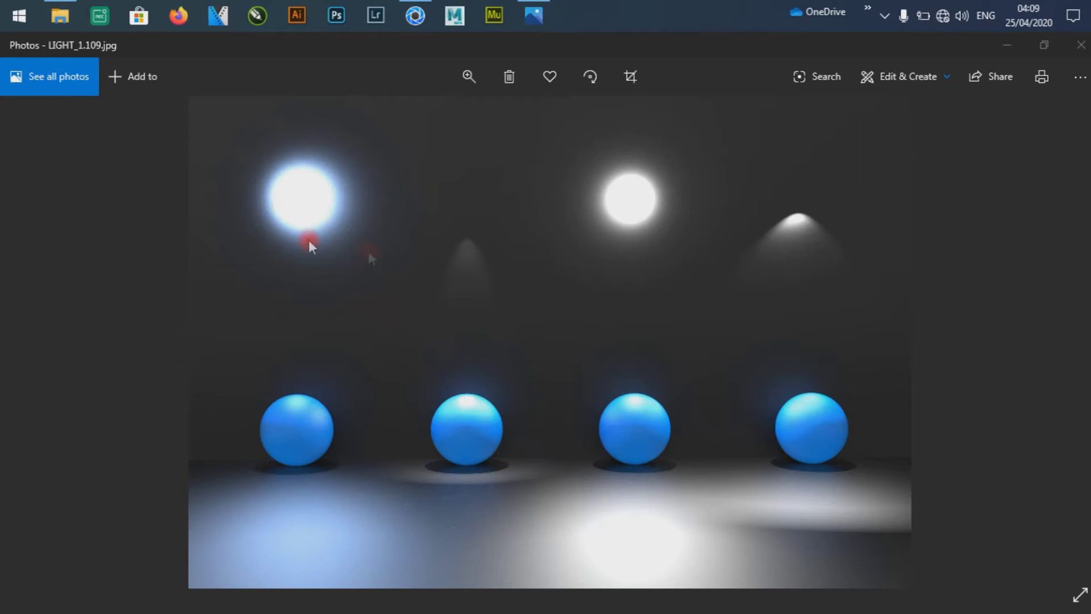
Step: Switch to KeyShot and open the recent scene LIGHT_1.bip
click(415, 15)
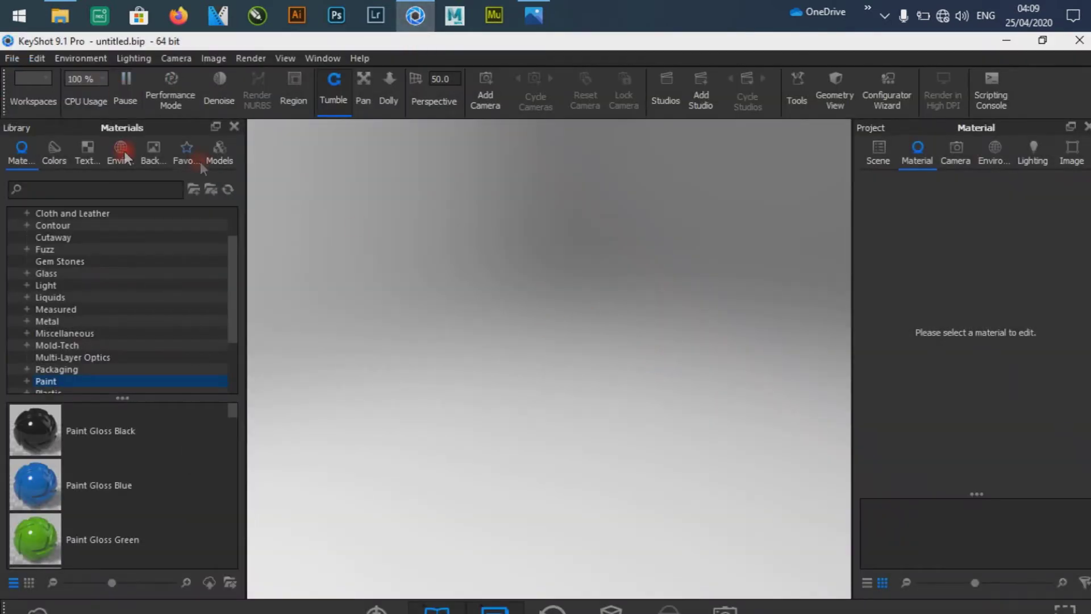
click(10, 58)
mouse_move(57, 153)
click(302, 153)
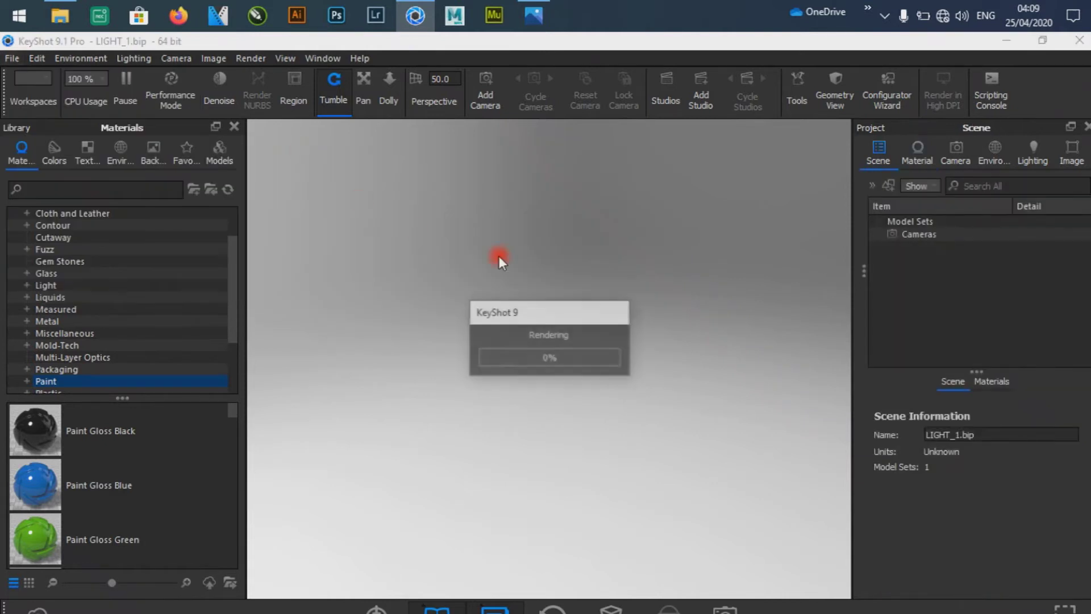
click(344, 434)
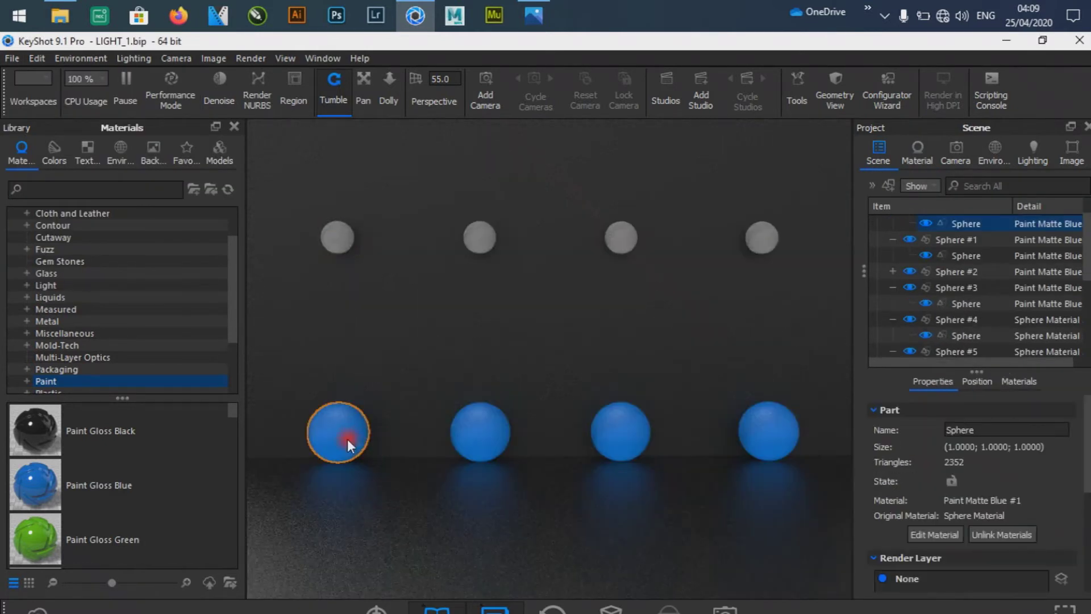
click(499, 438)
click(323, 428)
click(480, 239)
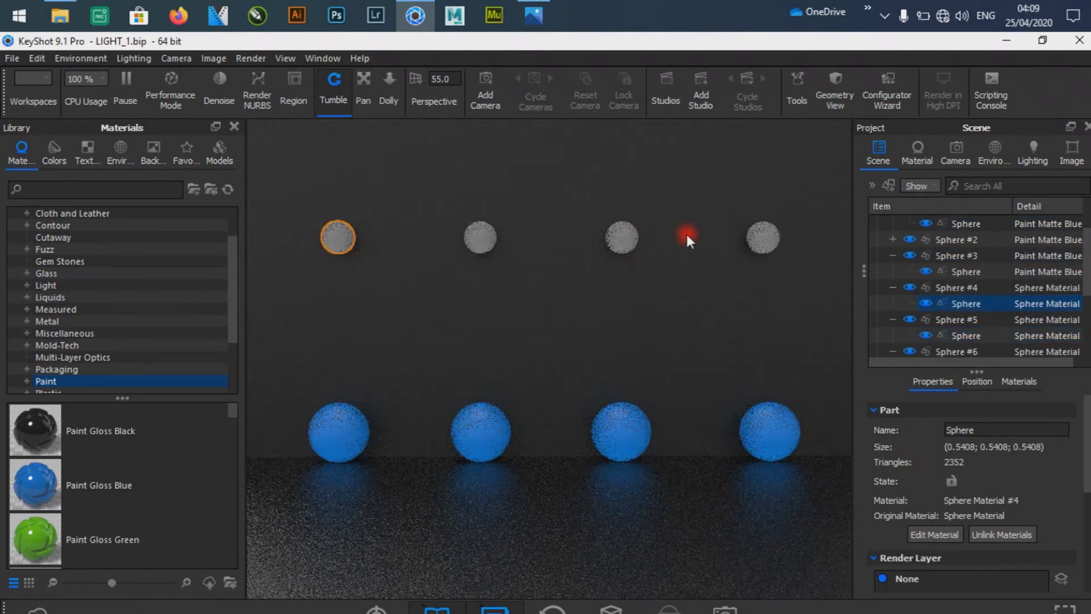
Step: Change the material type of the leftmost upper sphere to Area Light with its power measured in Watt
click(338, 239)
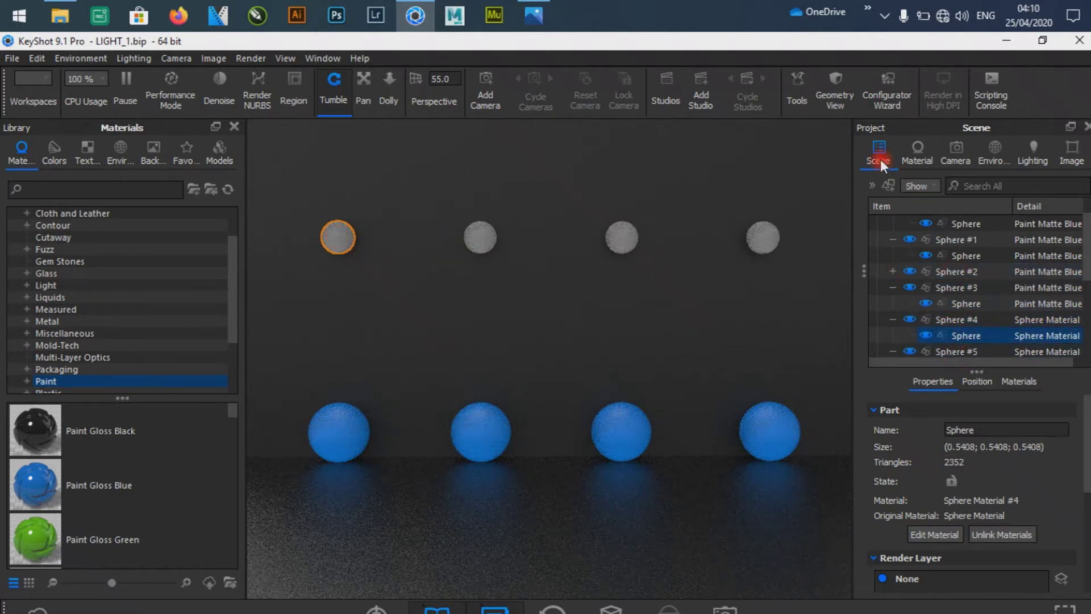
double_click(947, 336)
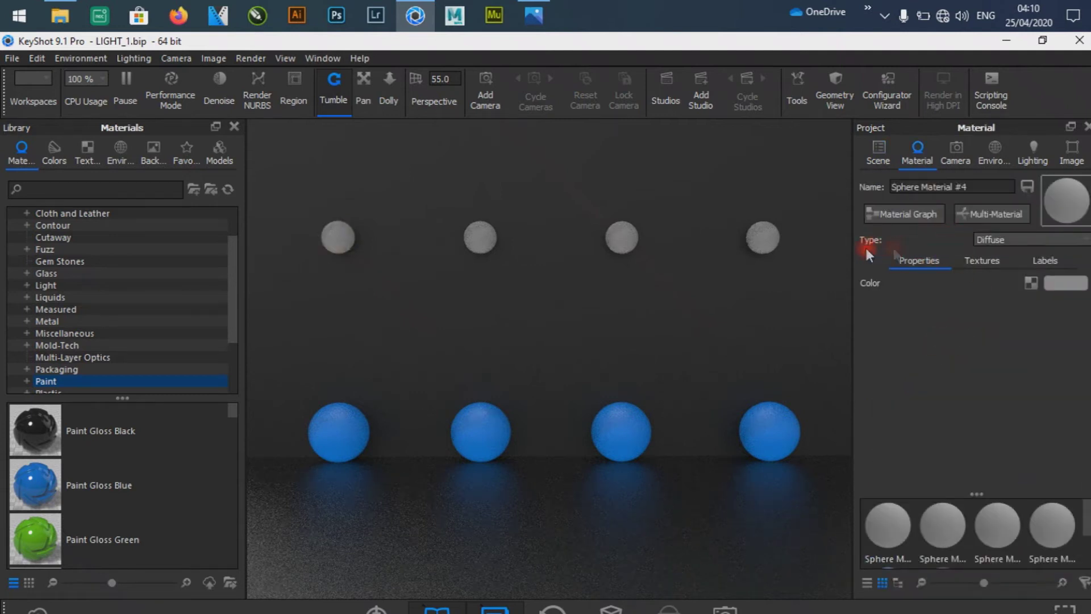
click(992, 240)
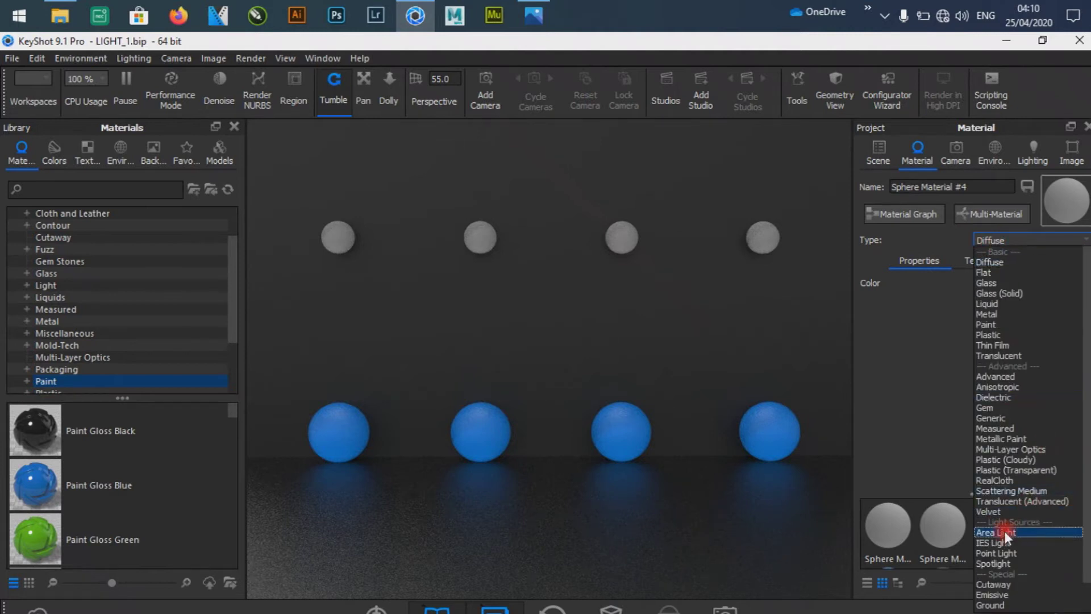
click(1005, 531)
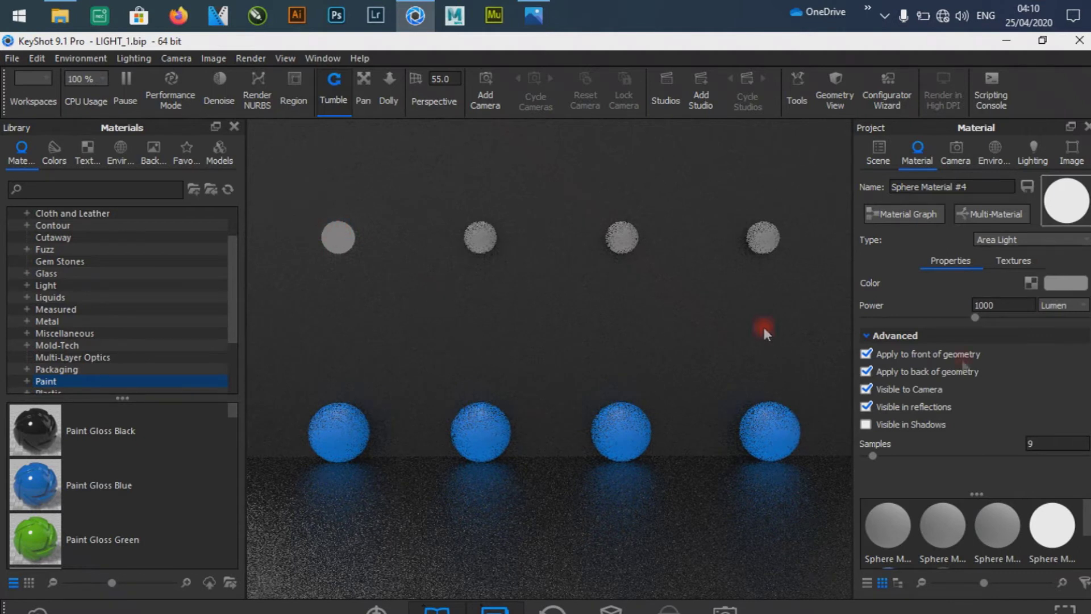
click(1061, 306)
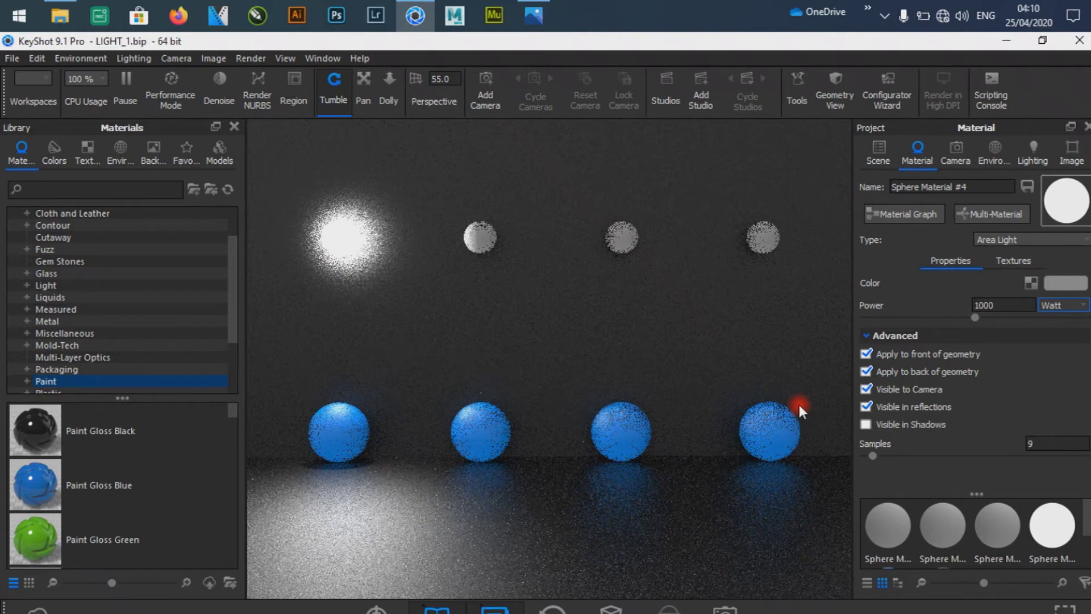
Step: Set the area light's color to a pale blue
click(1059, 284)
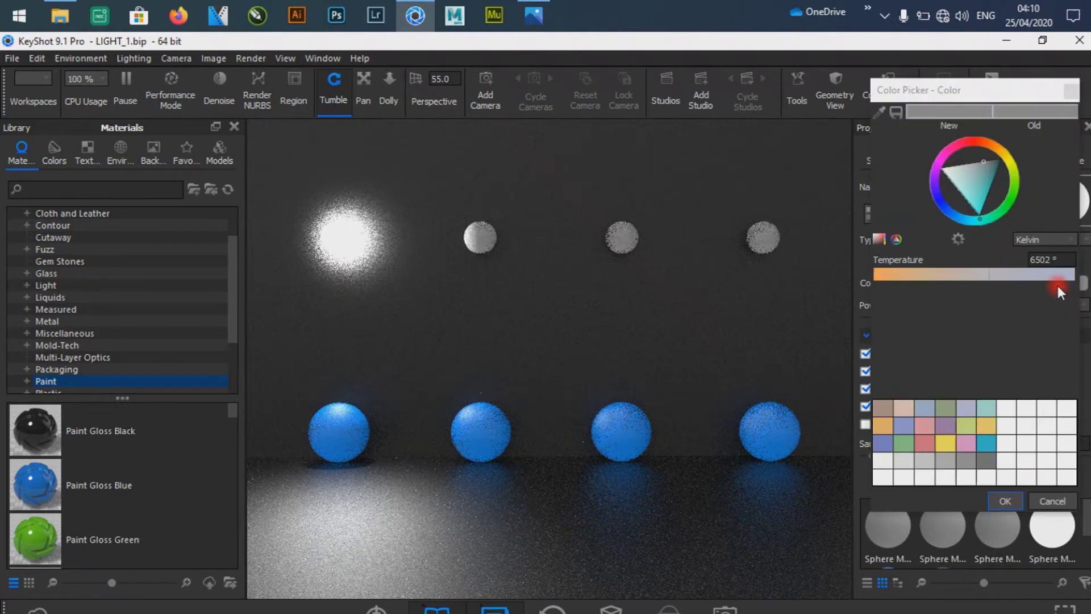
click(1071, 90)
click(1062, 282)
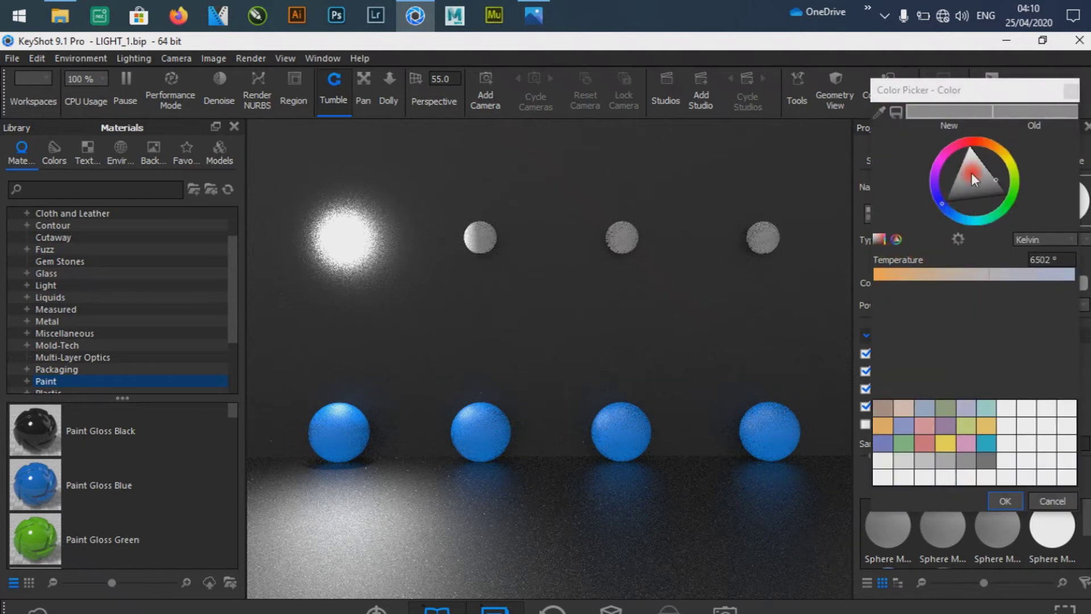
mouse_move(964, 220)
mouse_down()
mouse_move(973, 224)
mouse_move(989, 181)
mouse_move(979, 180)
mouse_move(1002, 206)
mouse_move(954, 218)
mouse_move(984, 178)
mouse_move(976, 174)
mouse_up()
click(1004, 501)
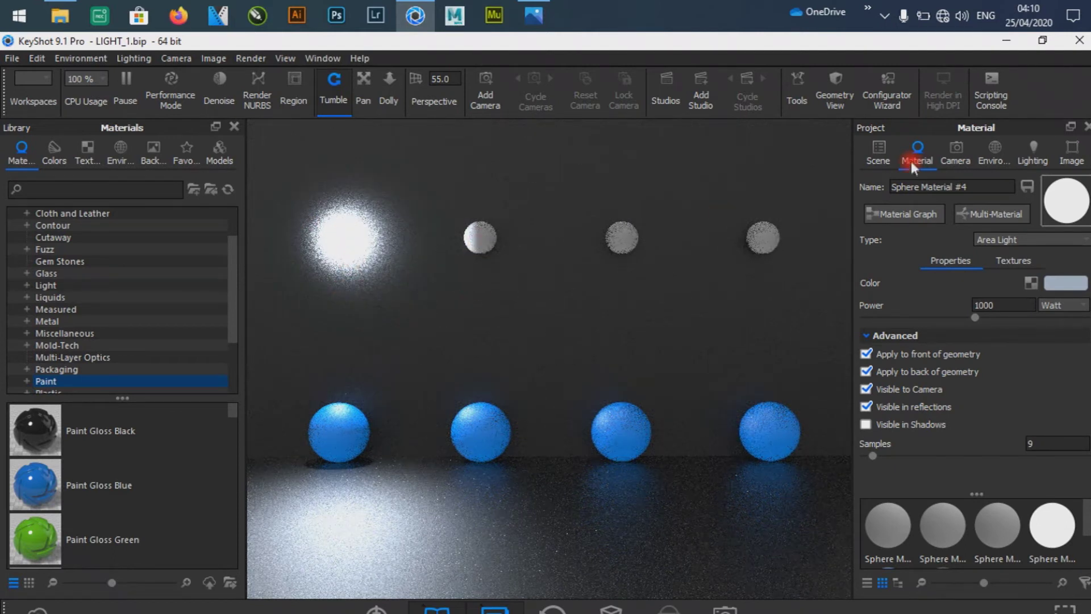
Step: Change the material type of the second upper sphere from the left to IES Light
click(880, 149)
click(484, 238)
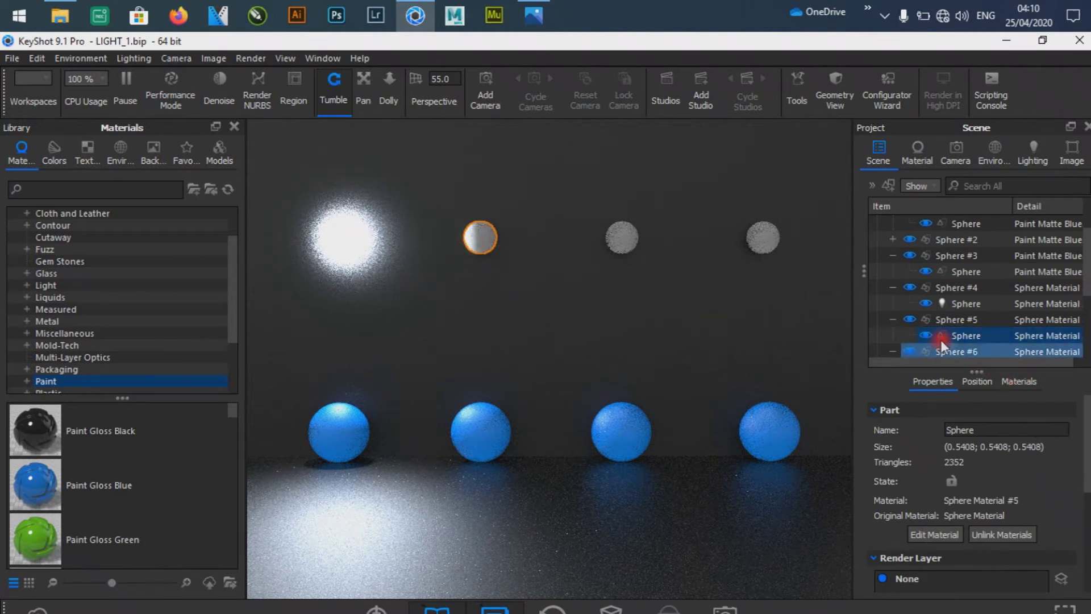
double_click(966, 335)
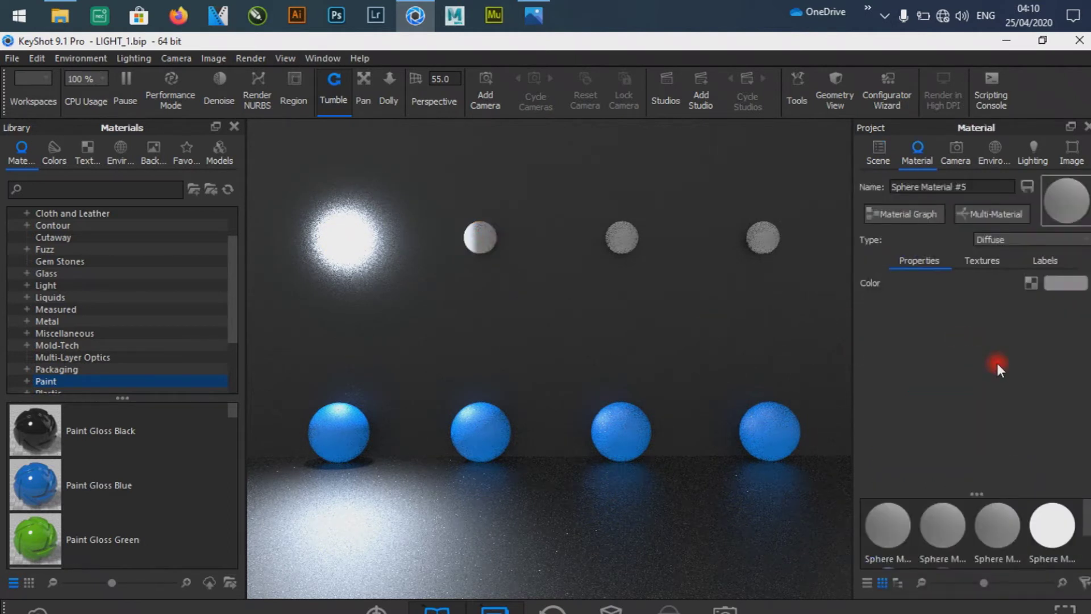
click(995, 238)
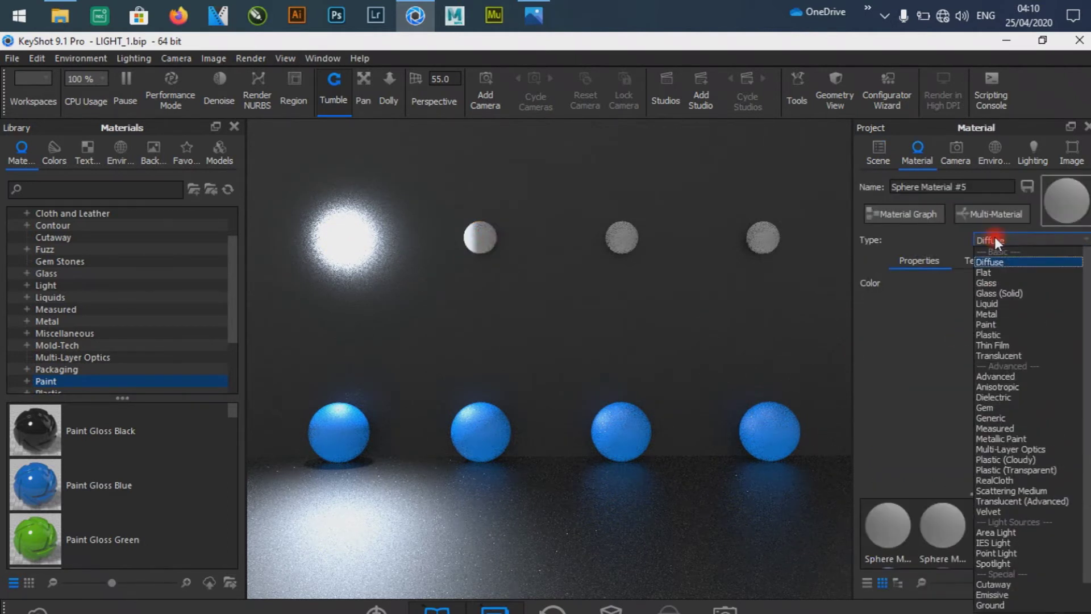
click(989, 543)
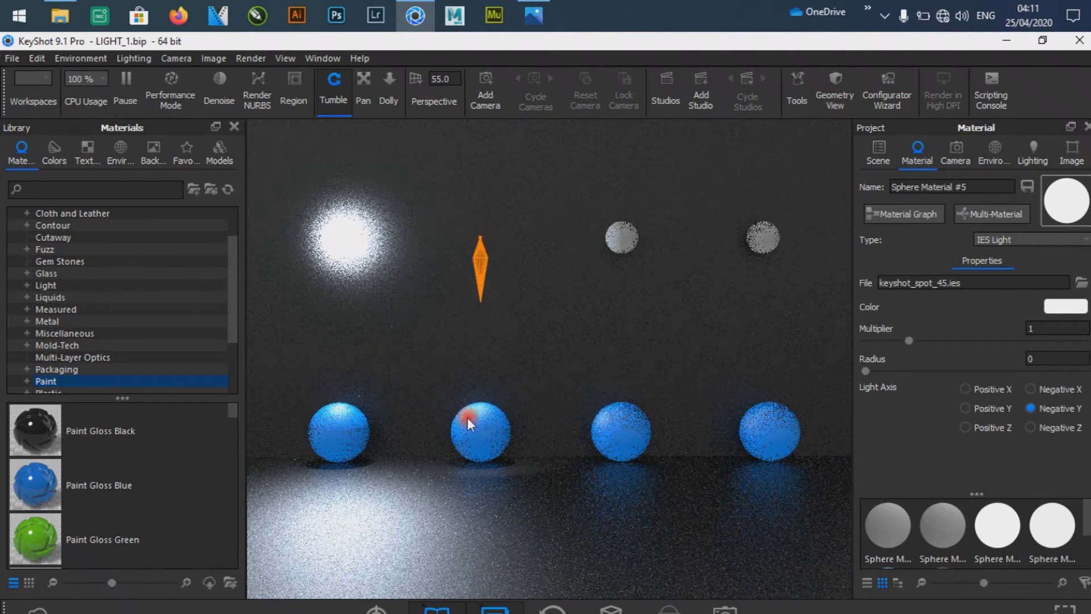
Step: Set the IES light's multiplier to 15 and increase its radius
text(20)
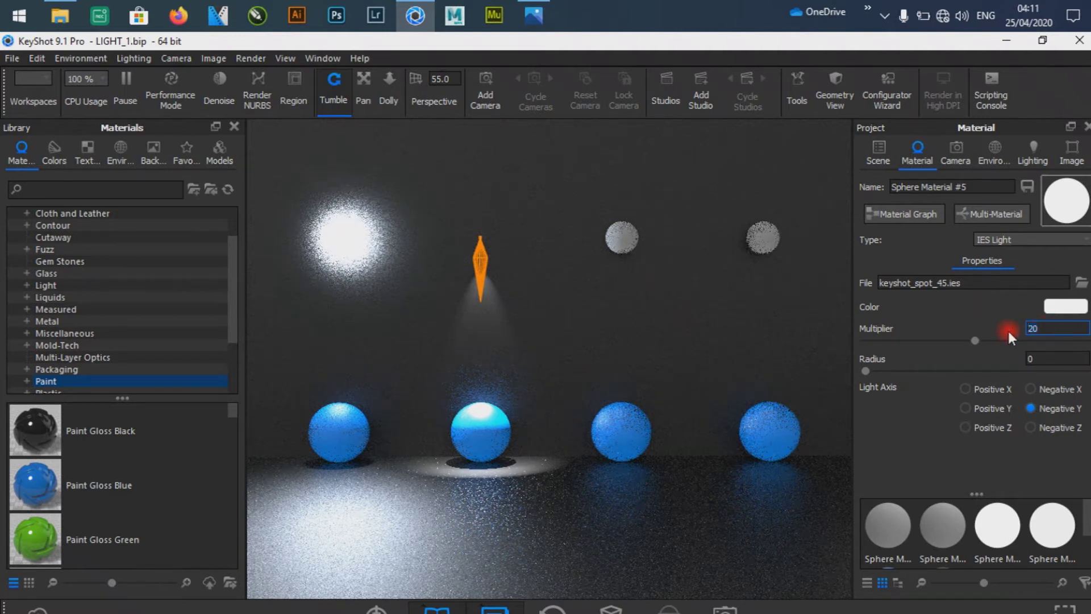
key(BackSpace)
key(BackSpace)
text(1)
key(Return)
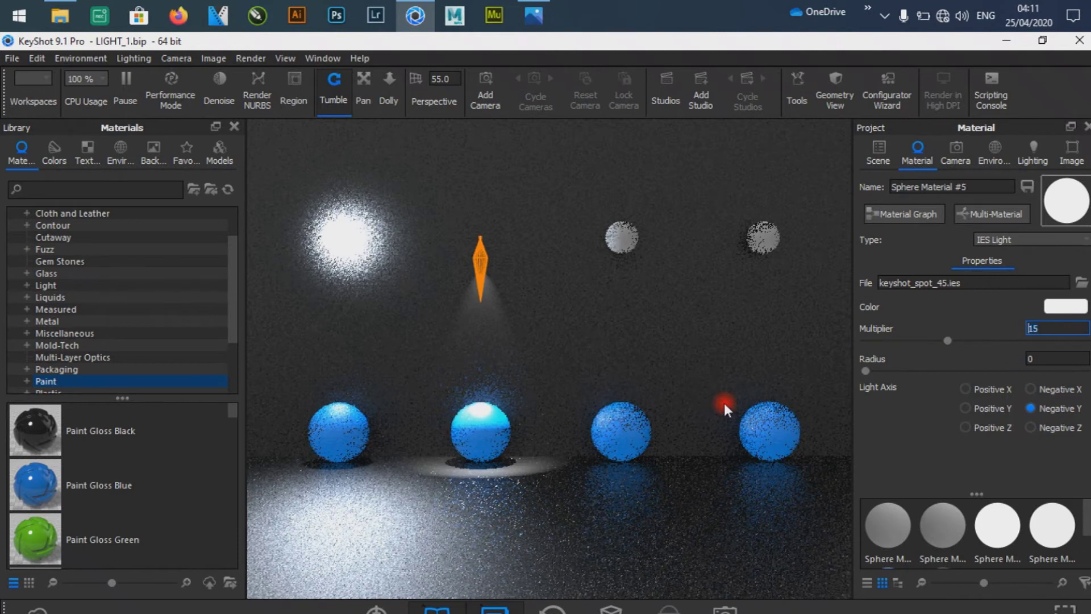
drag(867, 371, 971, 372)
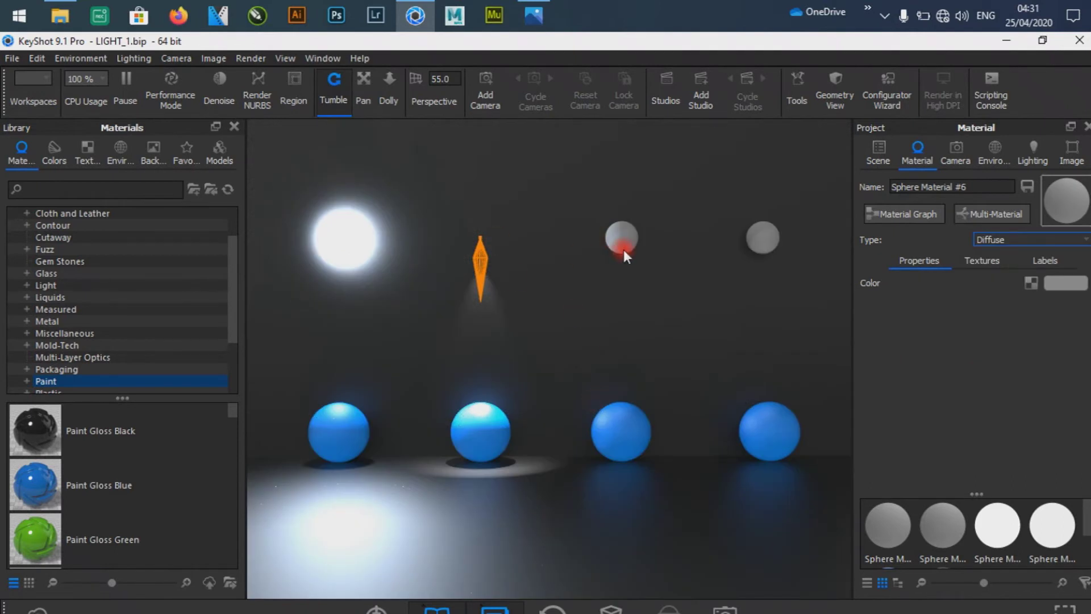
Step: Change the material type of the third upper sphere from the left to Point Light
click(878, 149)
click(620, 238)
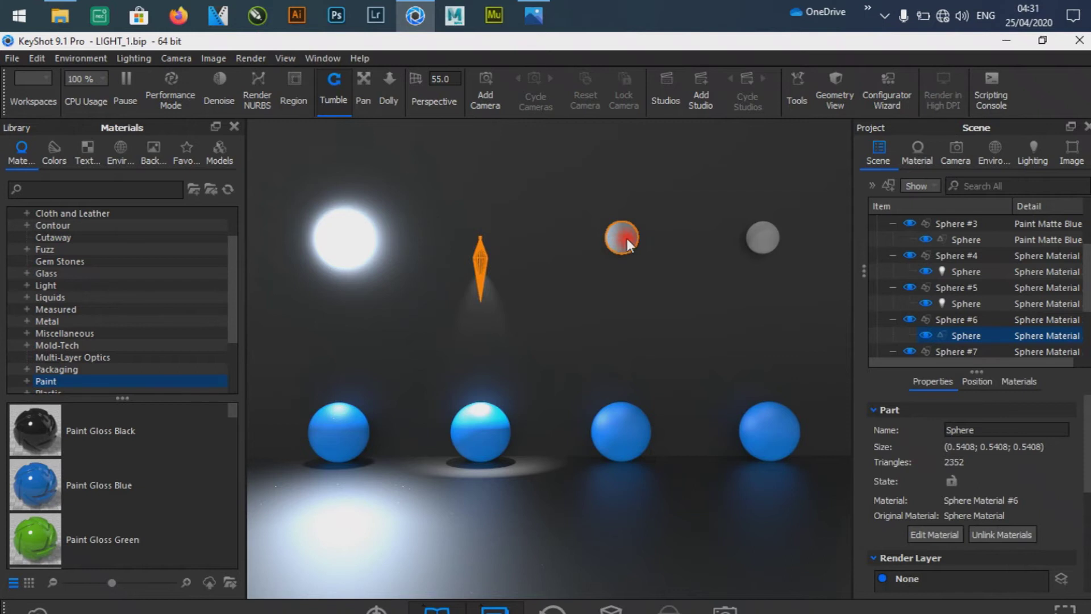
double_click(990, 336)
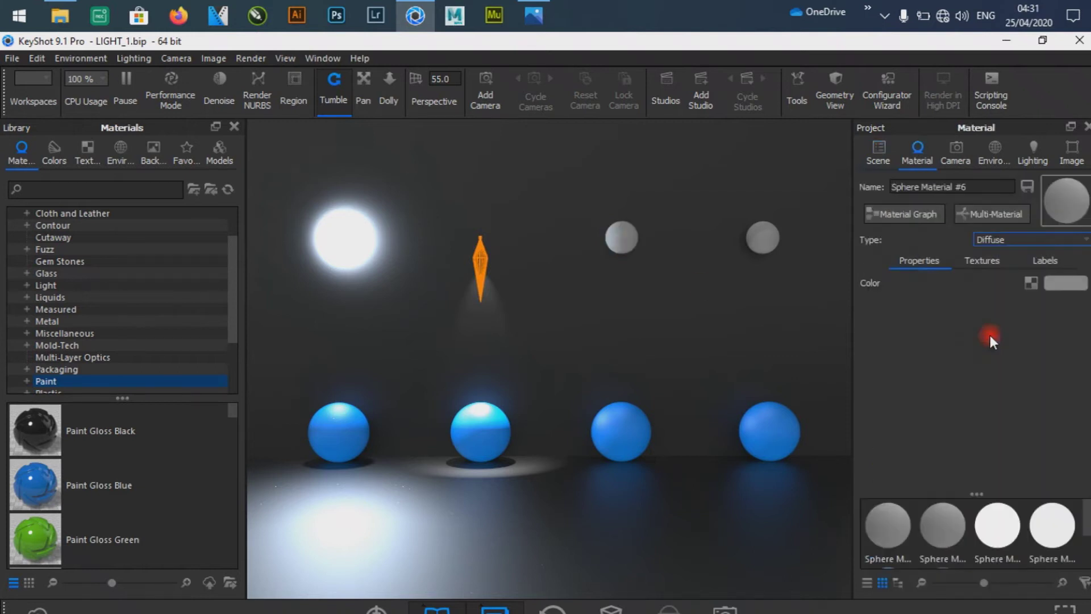
click(995, 241)
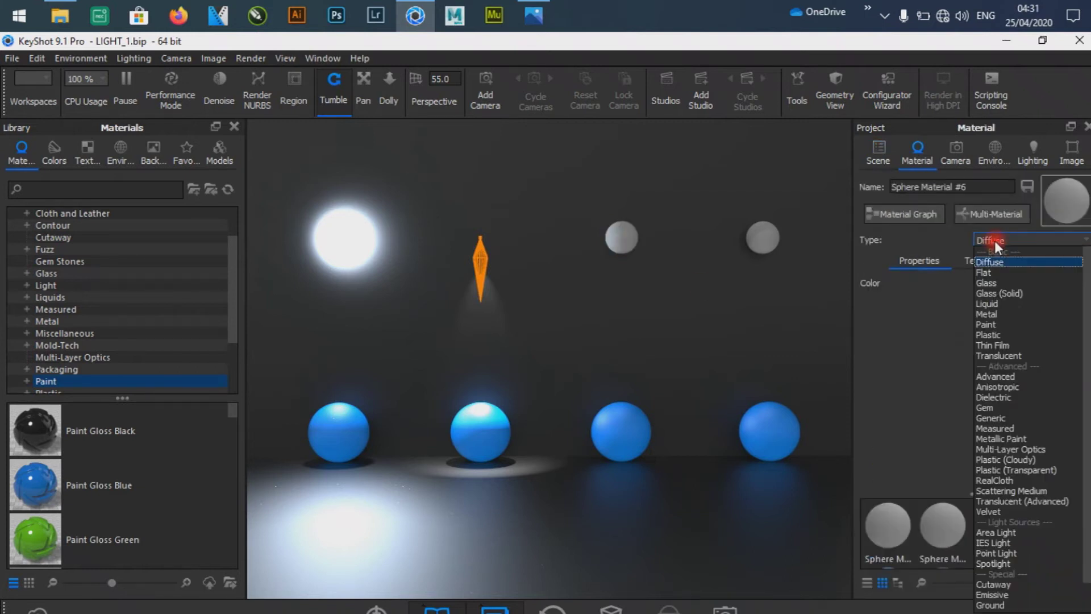
click(987, 553)
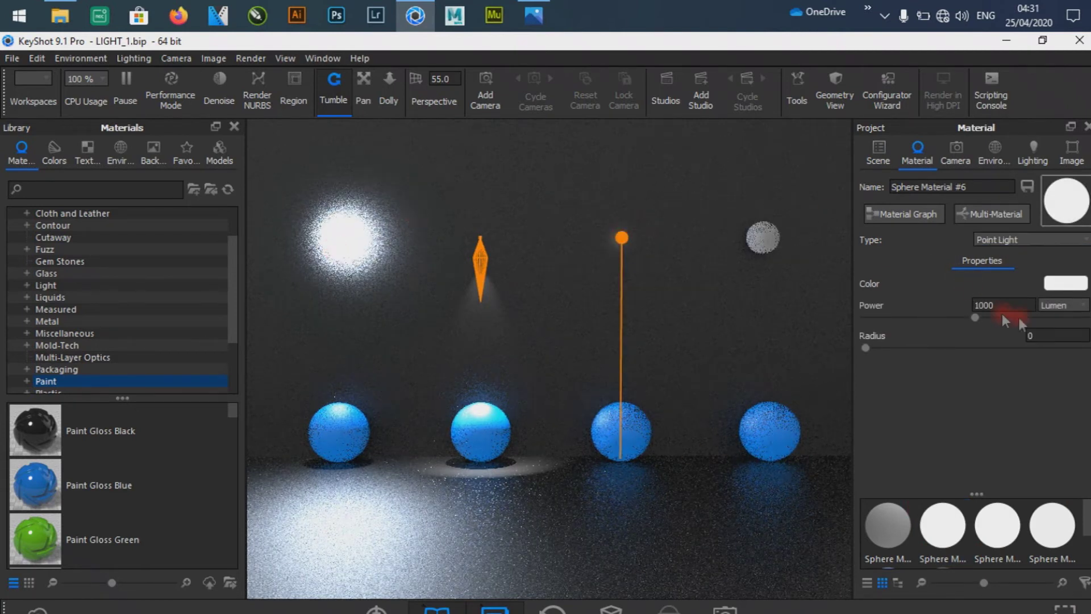
Step: Measure the point light's power in Watt and set it to 500
click(1053, 305)
click(1055, 314)
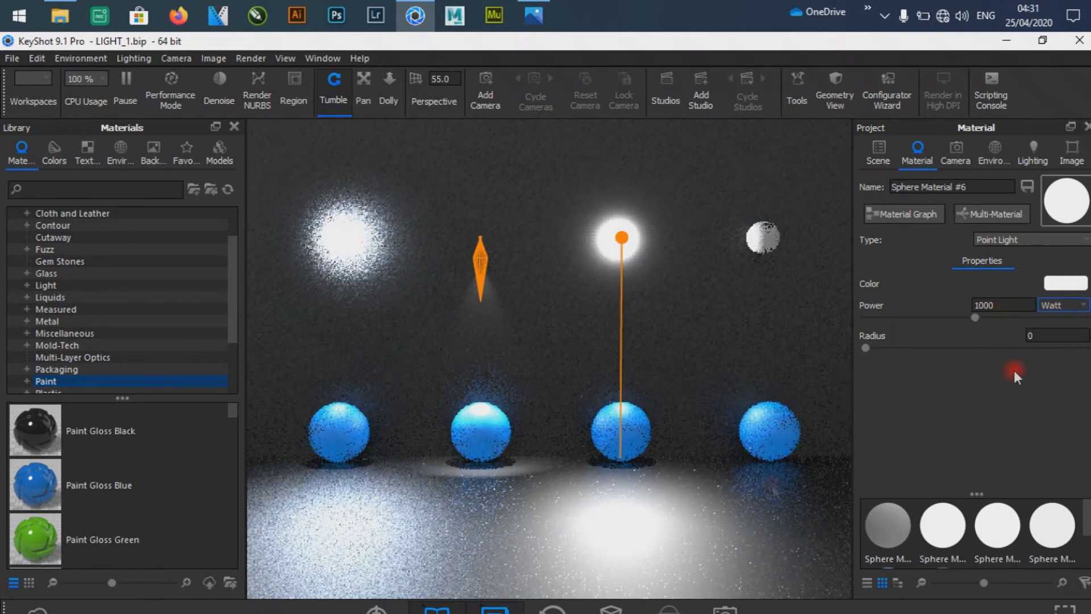
click(1004, 306)
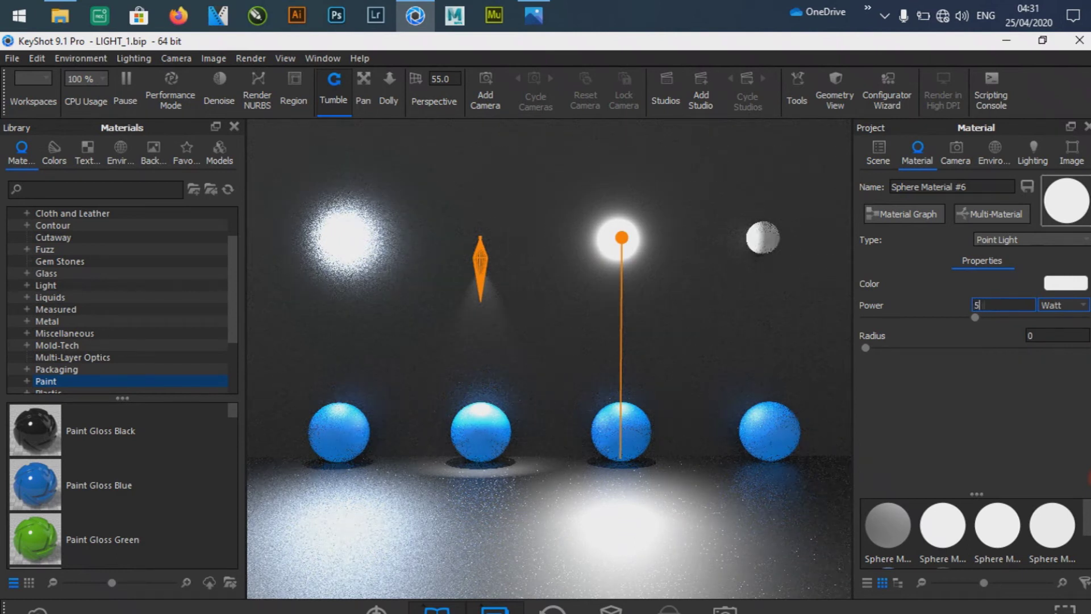
text(500)
key(Return)
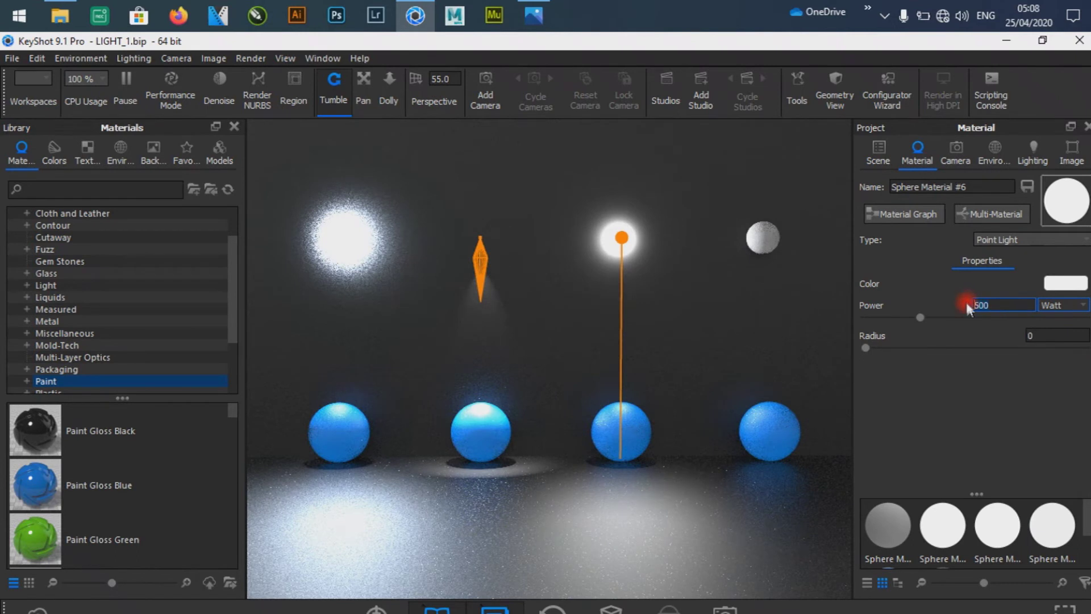
Step: Try a power of 200 watts for the point light
click(979, 305)
key(Delete)
key(Delete)
key(Delete)
text(200)
key(Return)
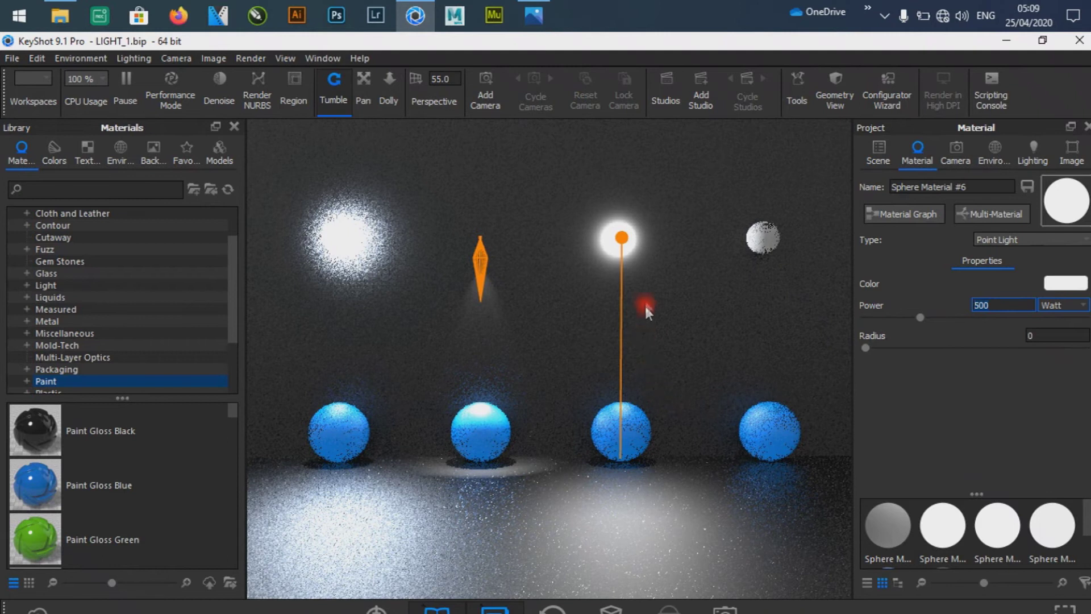
Step: Change the material type of the rightmost upper sphere to Spotlight
click(783, 241)
click(881, 156)
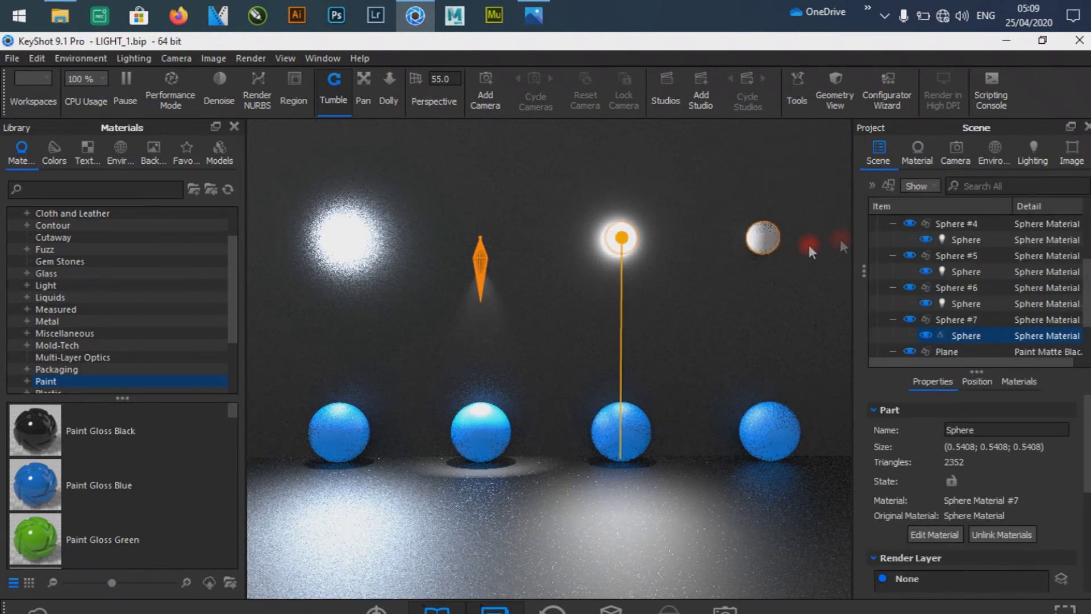
click(918, 352)
double_click(912, 336)
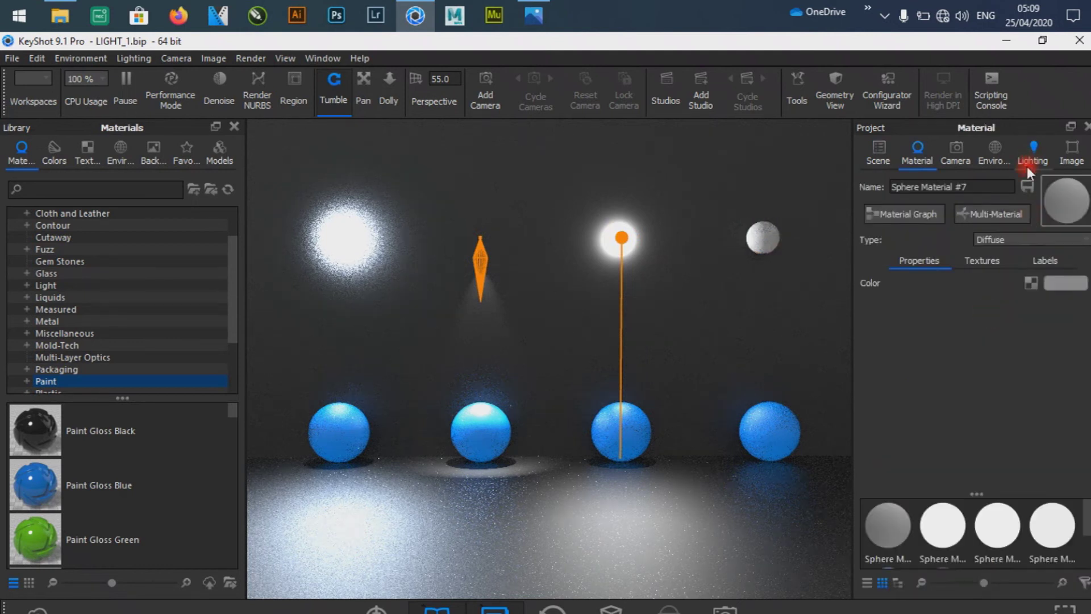
click(1006, 239)
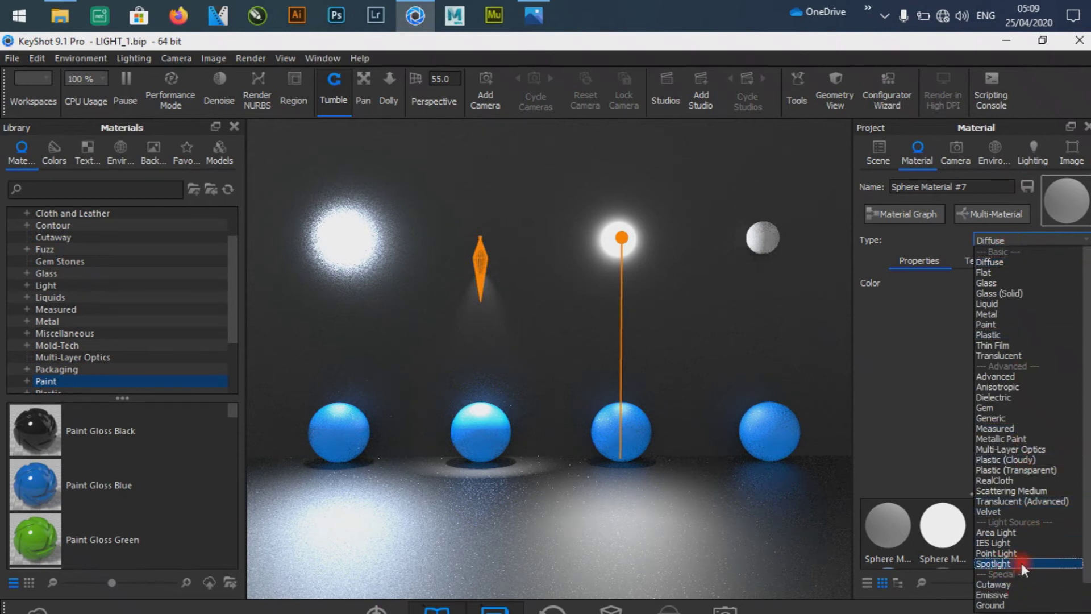
click(1021, 563)
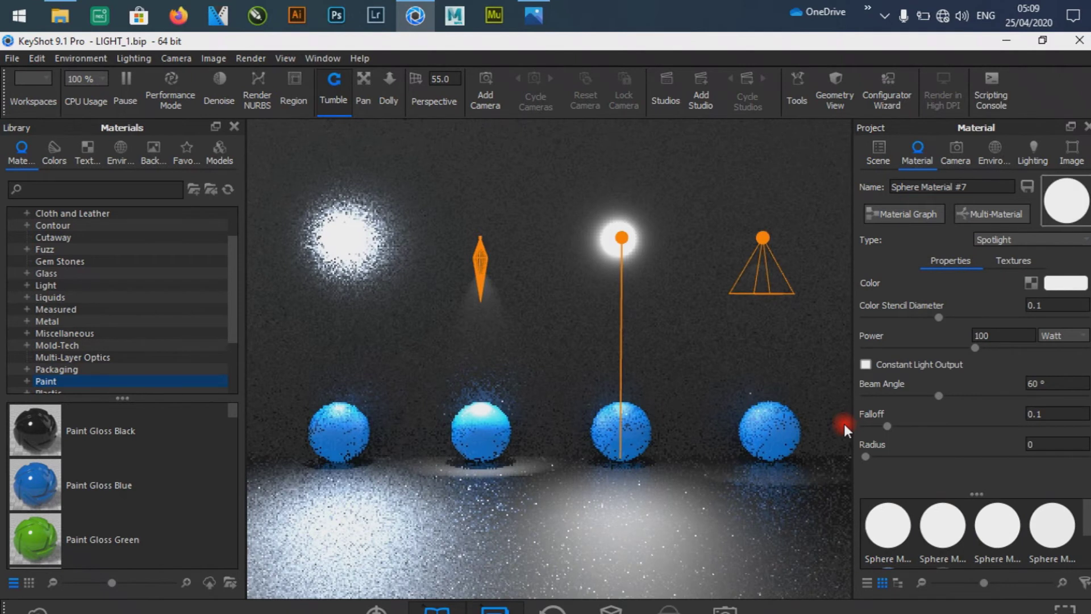
Step: Raise the spotlight's power to 1000 watts
double_click(1012, 341)
text(1)
text(00)
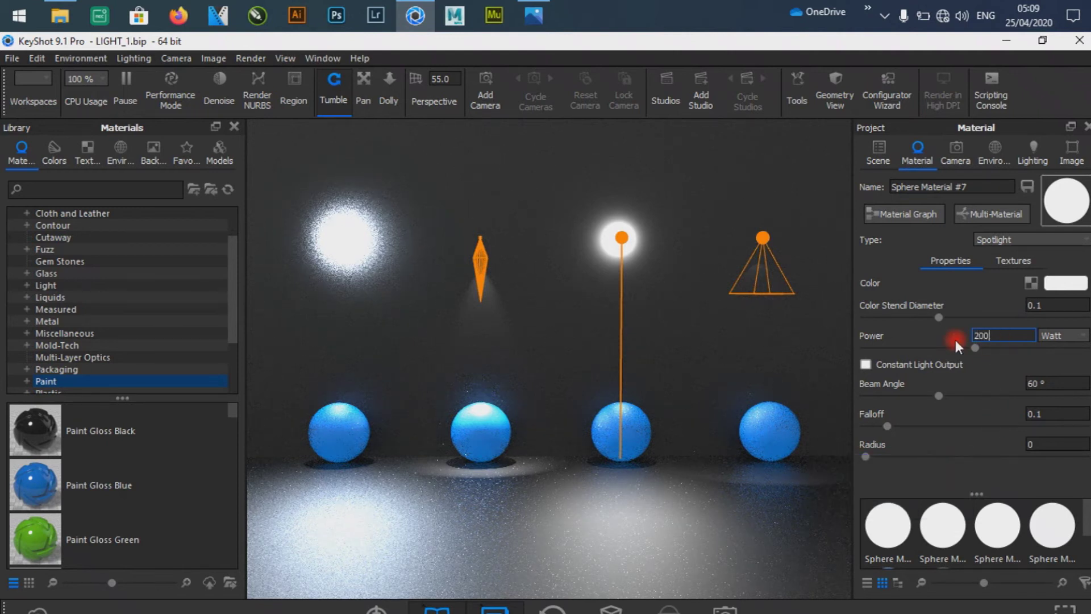
key(Return)
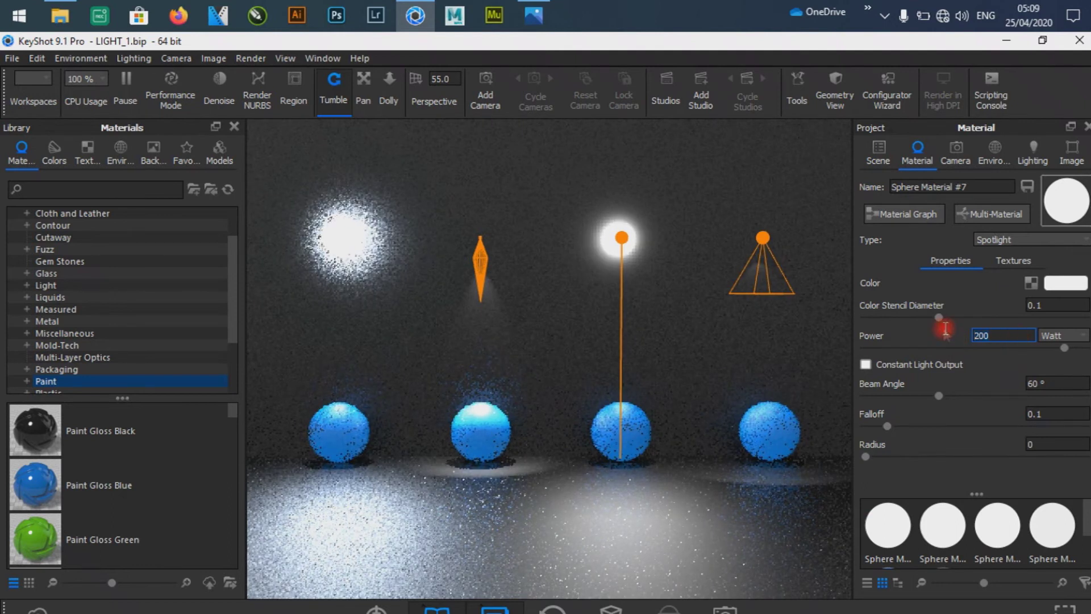
text(1000)
key(Return)
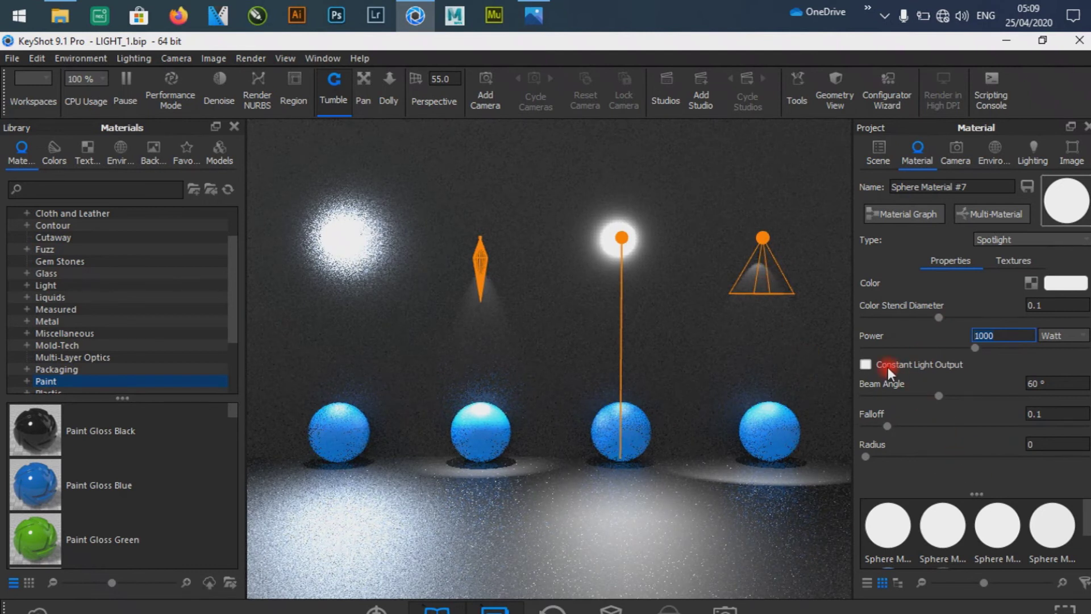
Step: Adjust the spotlight to a beam angle of 94.68° and a falloff of 0.342, with a radius of 0
mouse_move(940, 394)
mouse_down()
mouse_move(977, 397)
mouse_move(960, 401)
mouse_up()
drag(887, 426, 982, 399)
mouse_move(866, 456)
mouse_down()
mouse_move(924, 457)
mouse_move(861, 458)
mouse_up()
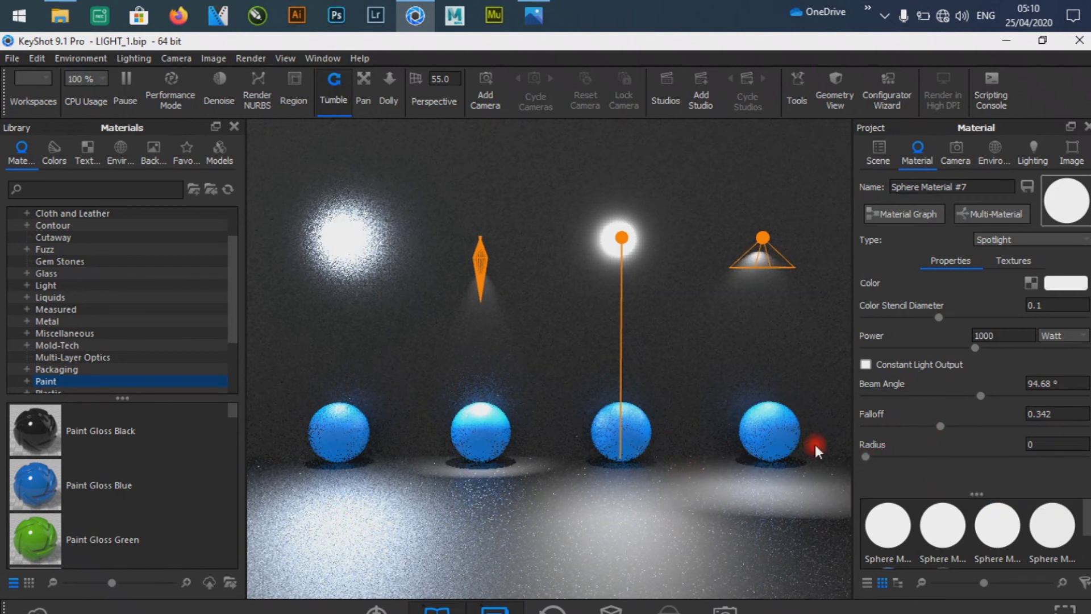
Step: List the ready-made materials of the Light category in the material library
click(626, 242)
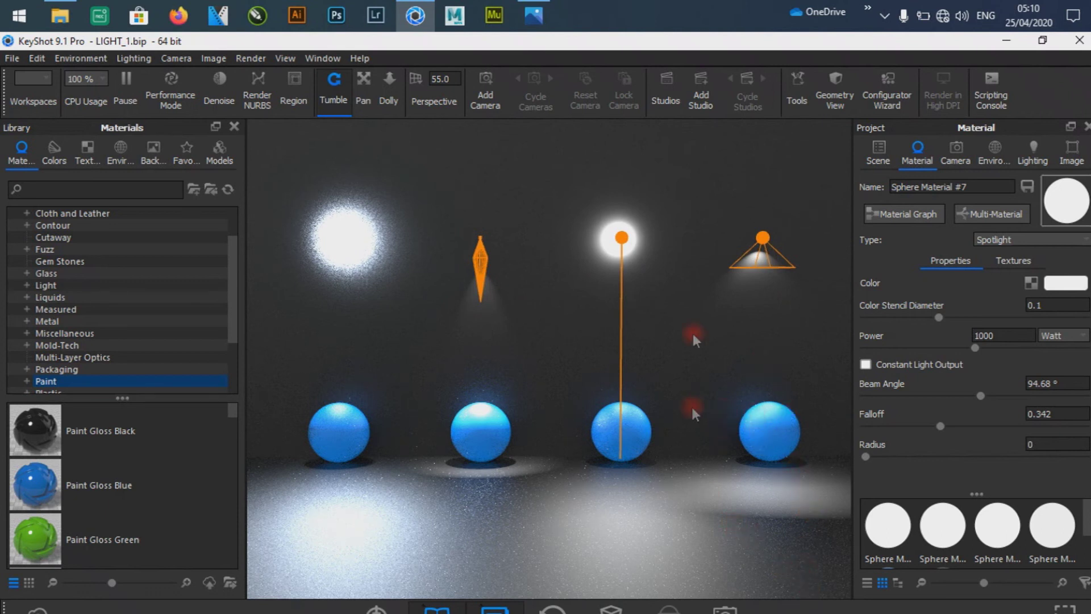
drag(233, 273, 233, 325)
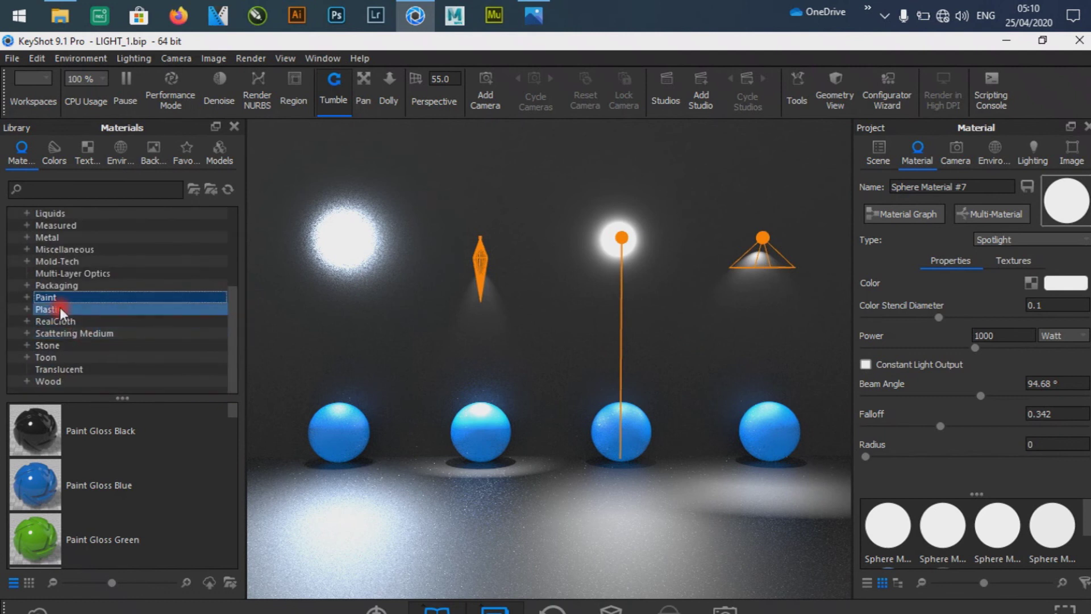
scroll(44, 309, up, 1)
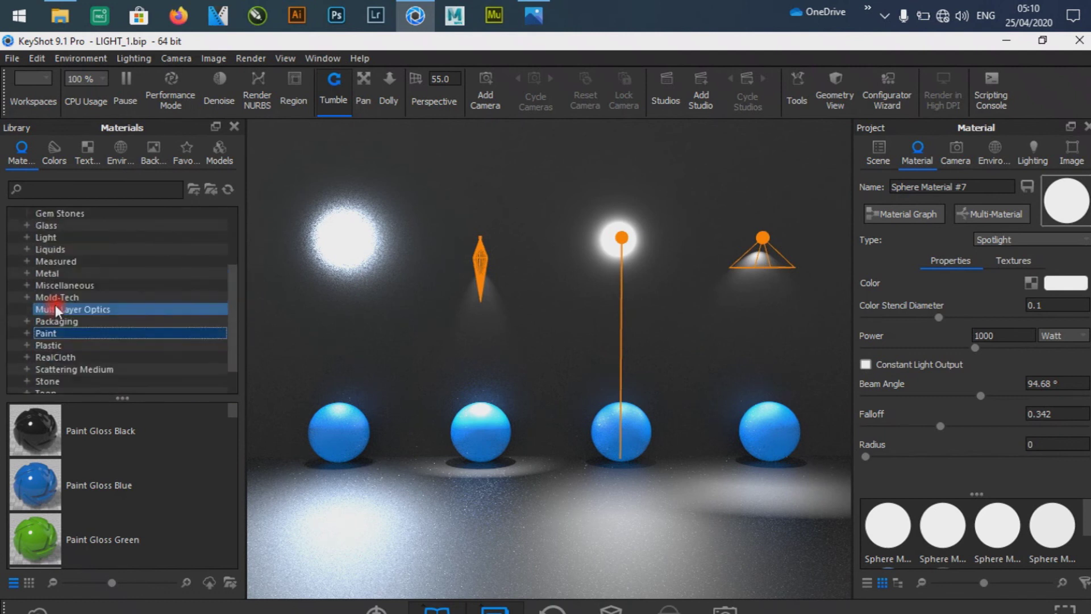
click(49, 239)
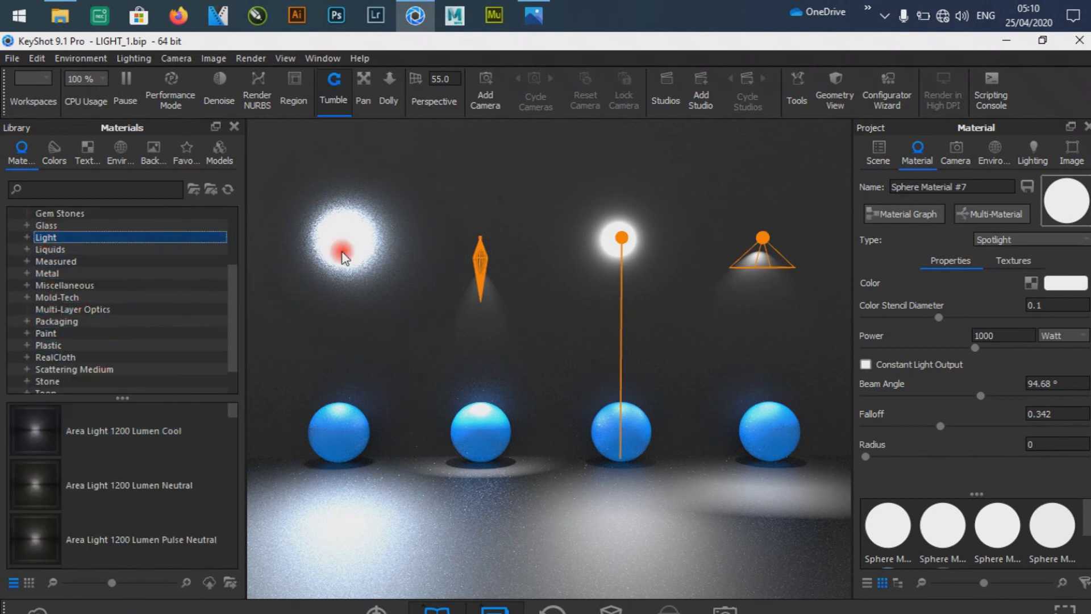
click(164, 442)
Step: Try to apply the preset Spotlight 60 degrees 1200 Lumen KeyShot Icon White from the library to the rightmost upper light
scroll(163, 442, down, 3)
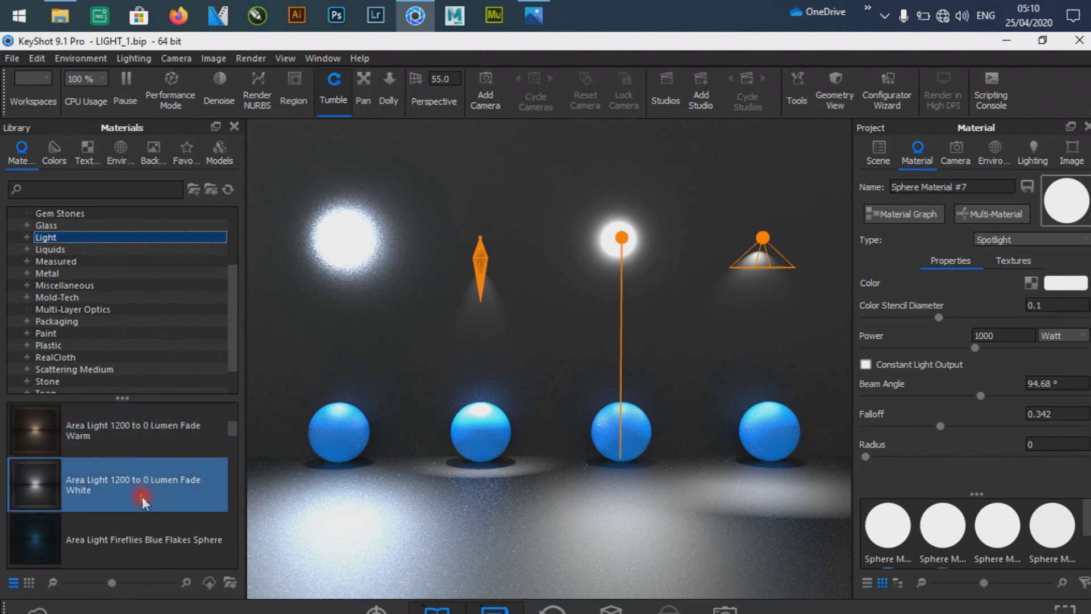
scroll(147, 465, down, 3)
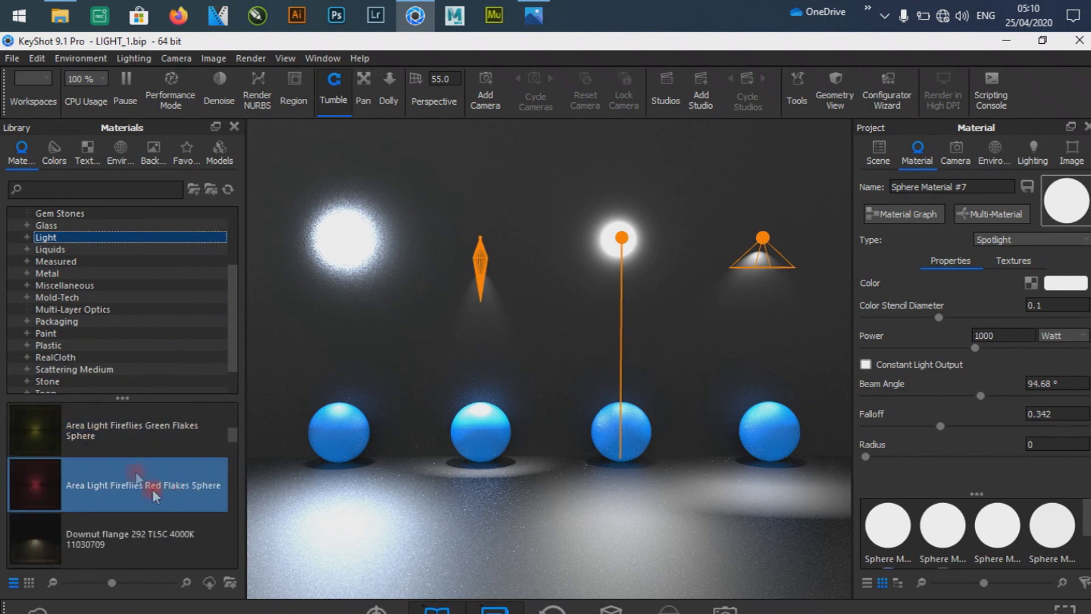
scroll(134, 459, down, 3)
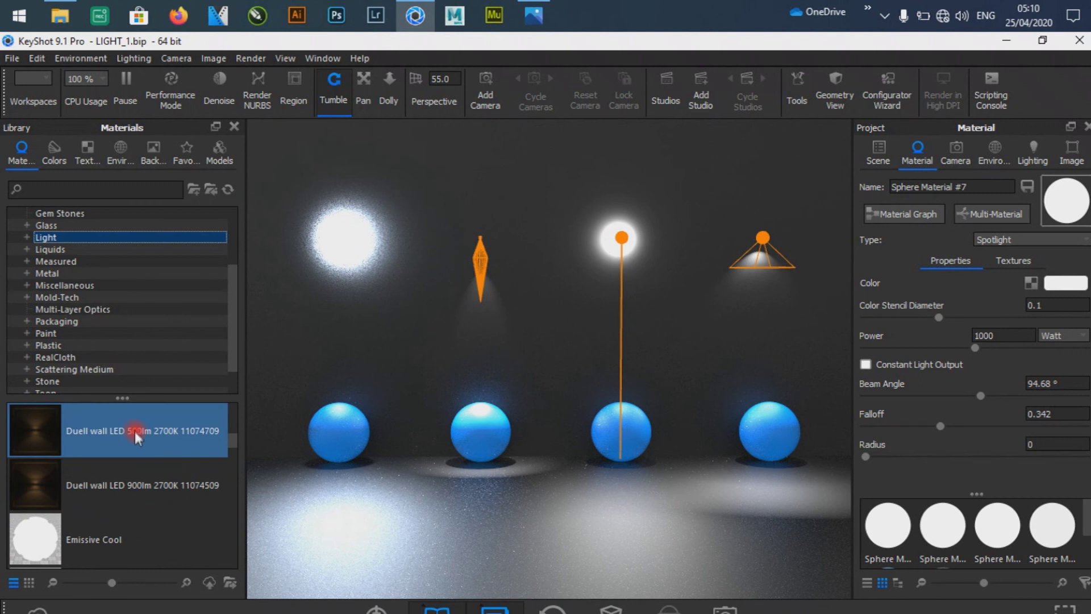
scroll(143, 459, down, 6)
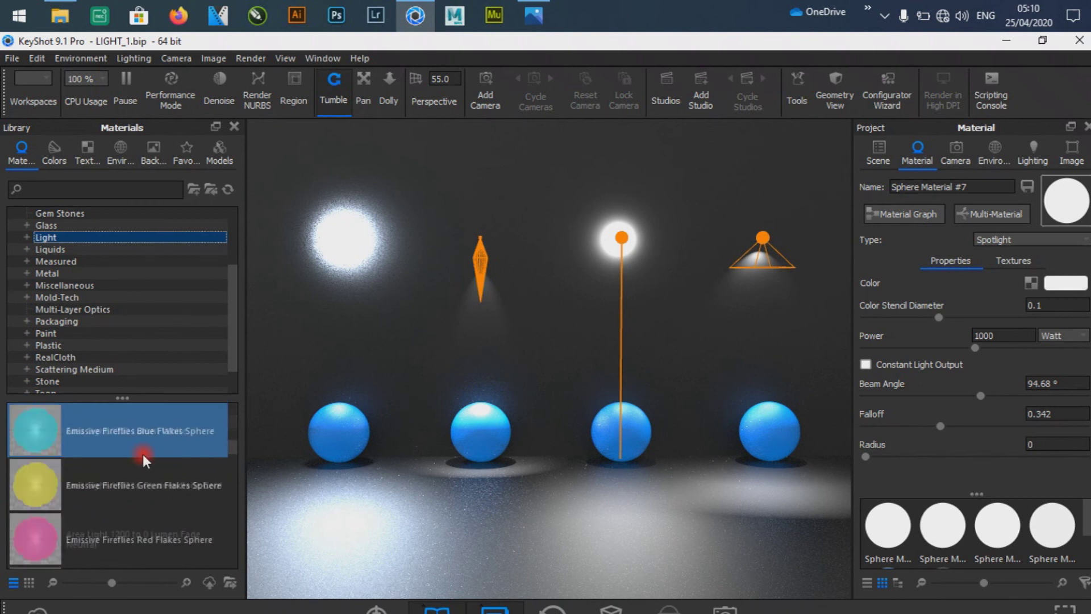
scroll(142, 455, down, 6)
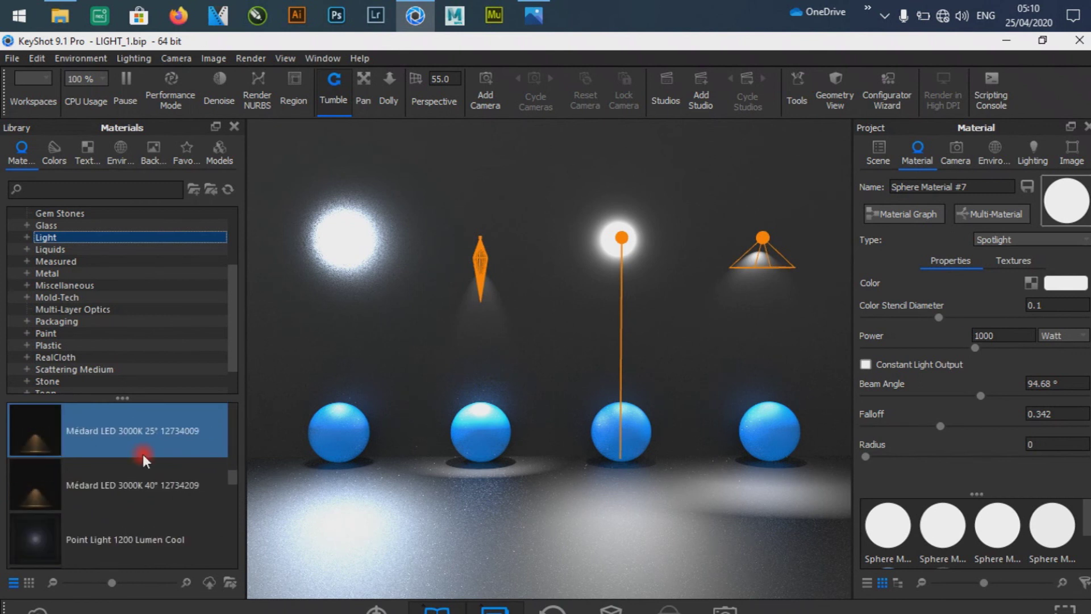
drag(142, 472, 769, 238)
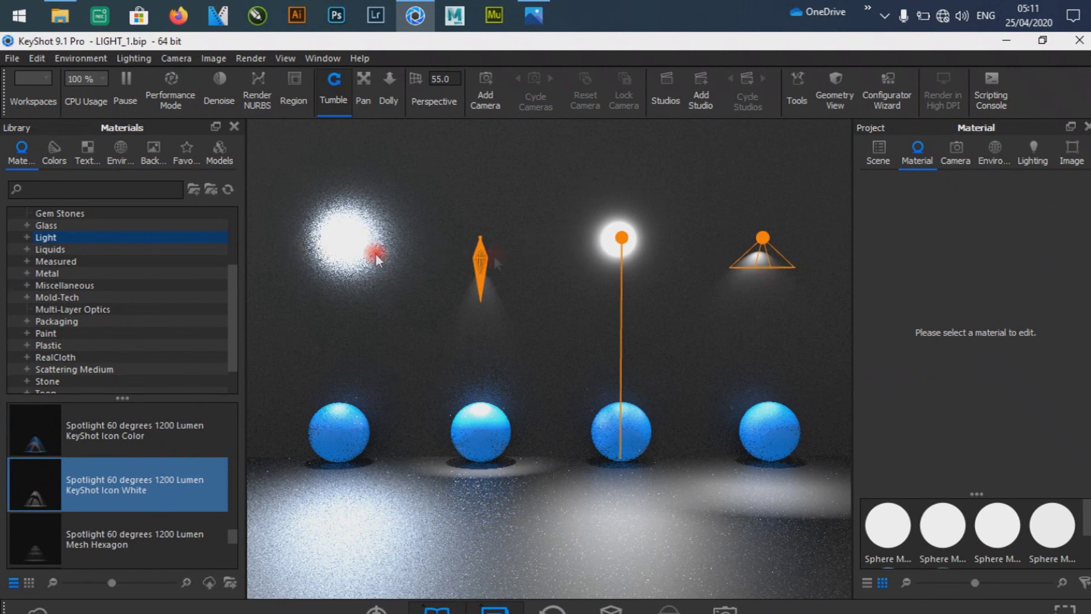